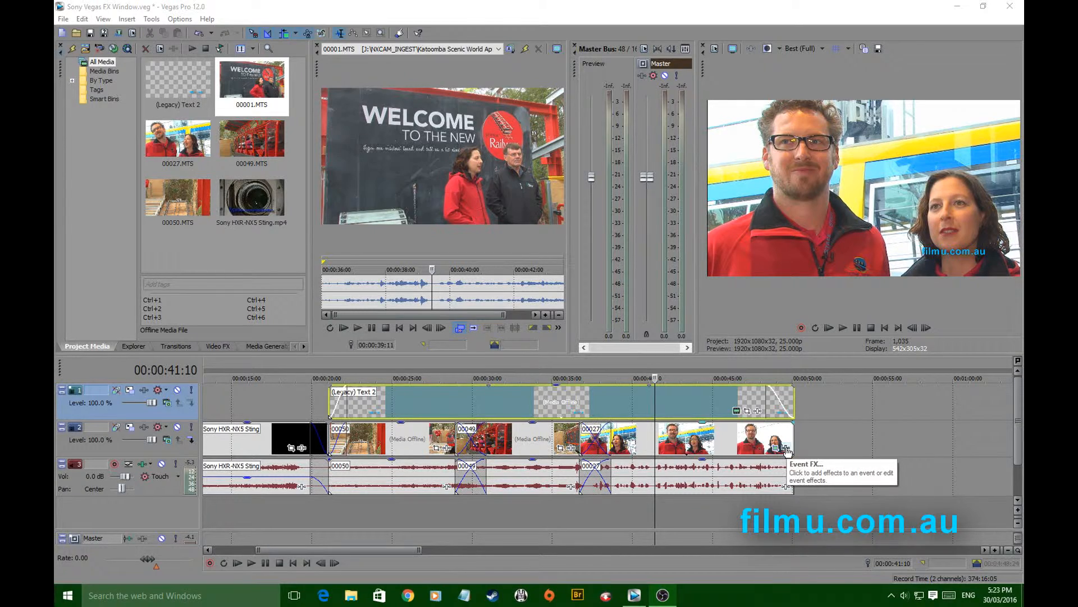
Step: Add the Sony Color Curves, Sony Levels and Sony Unsharp Mask effects to video event 00027
left_click(786, 449)
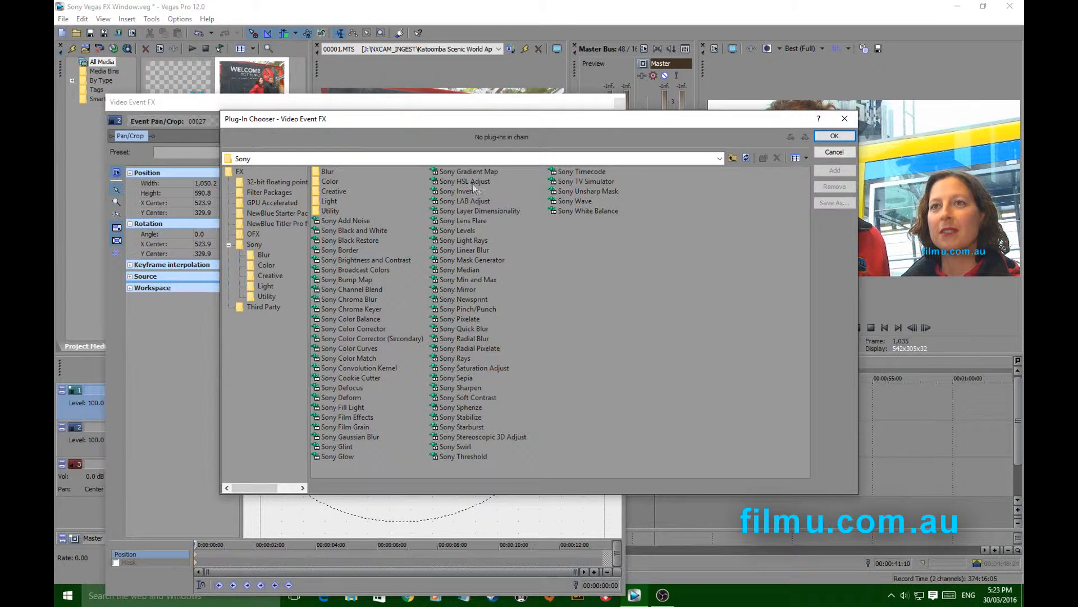
double_click(346, 348)
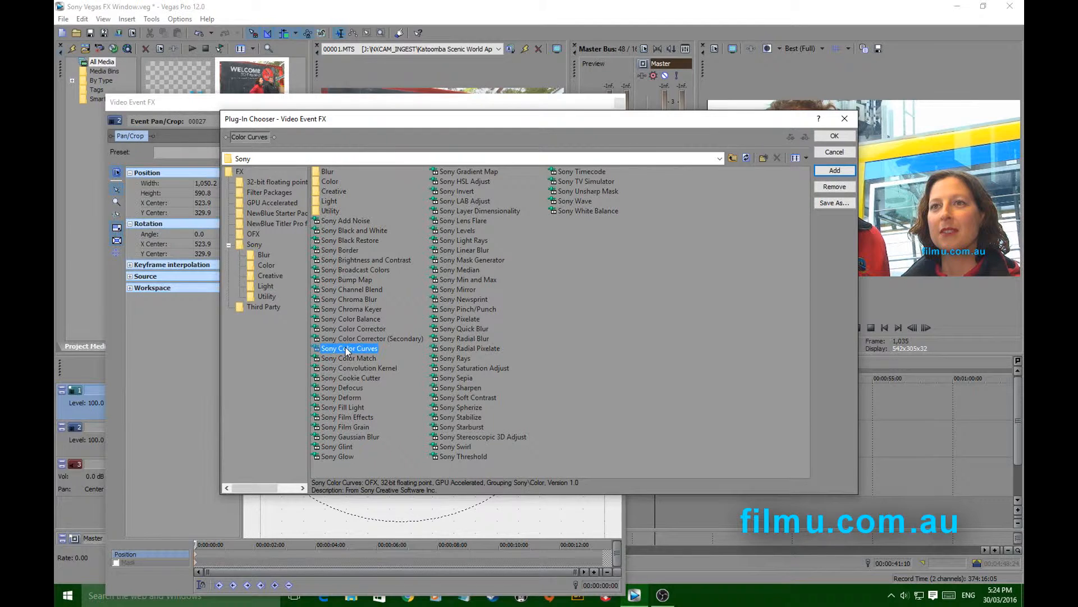
double_click(459, 230)
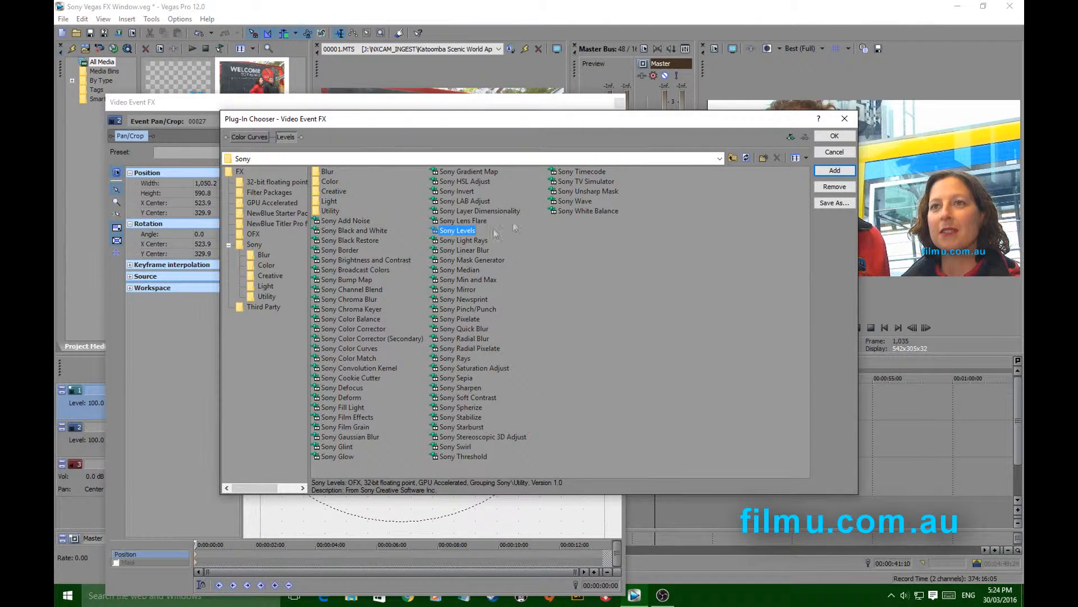
double_click(592, 191)
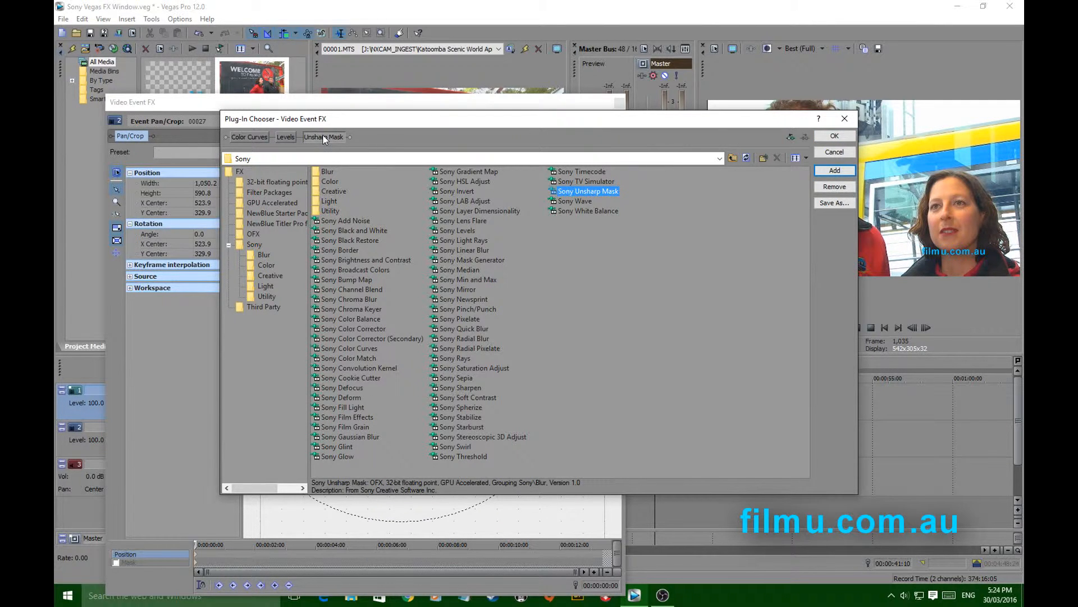
left_click(835, 138)
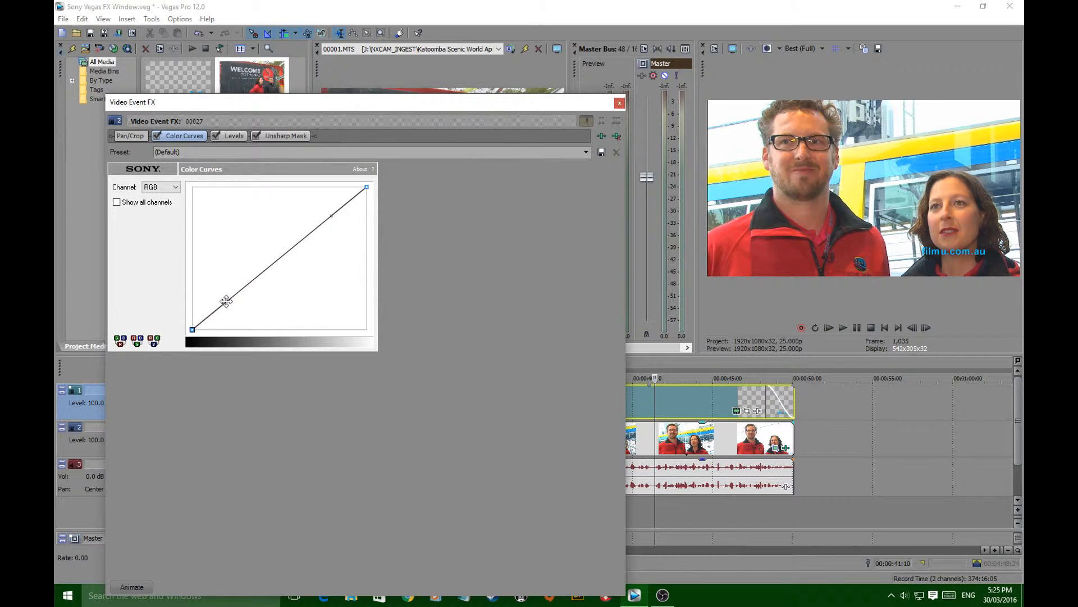
Step: Bow the lower part of the RGB color curve upward, and set the Levels input start to 0.100 and input end to 0.918
left_click_drag(224, 301, 202, 280)
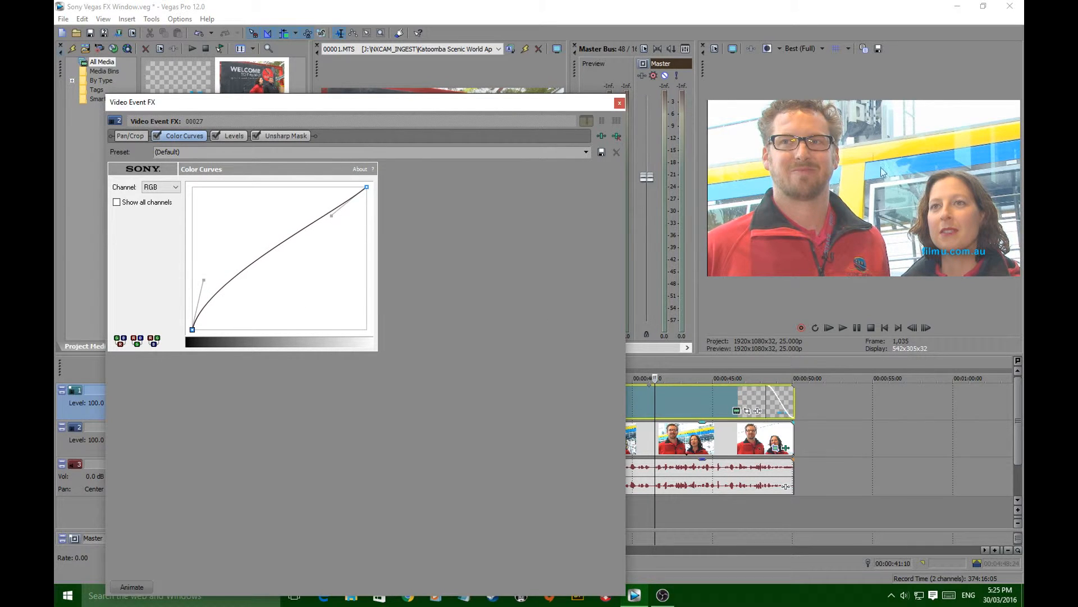
left_click(234, 137)
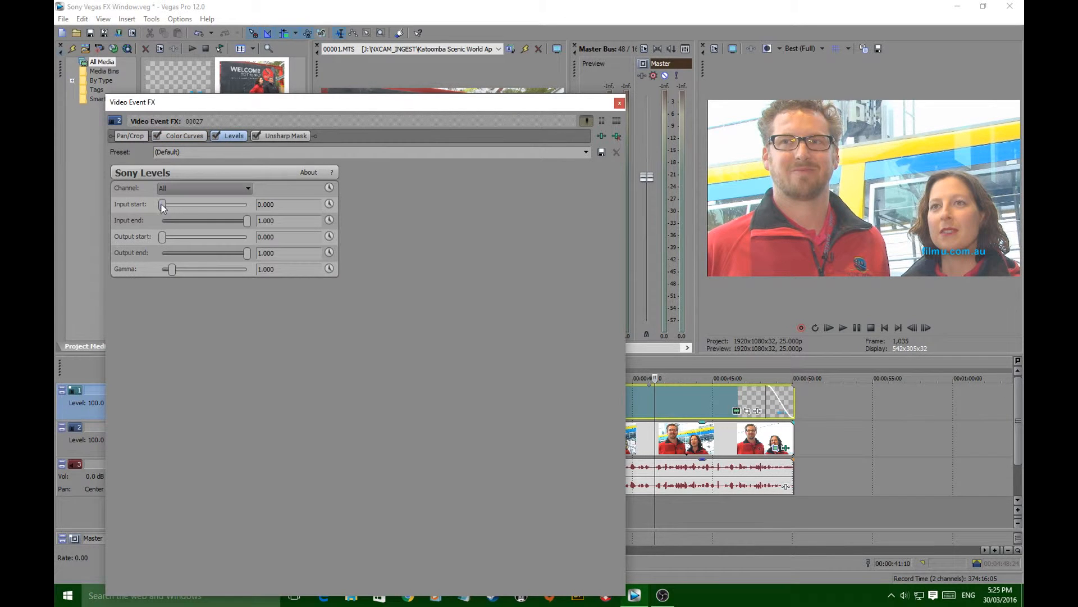
left_click_drag(162, 205, 170, 205)
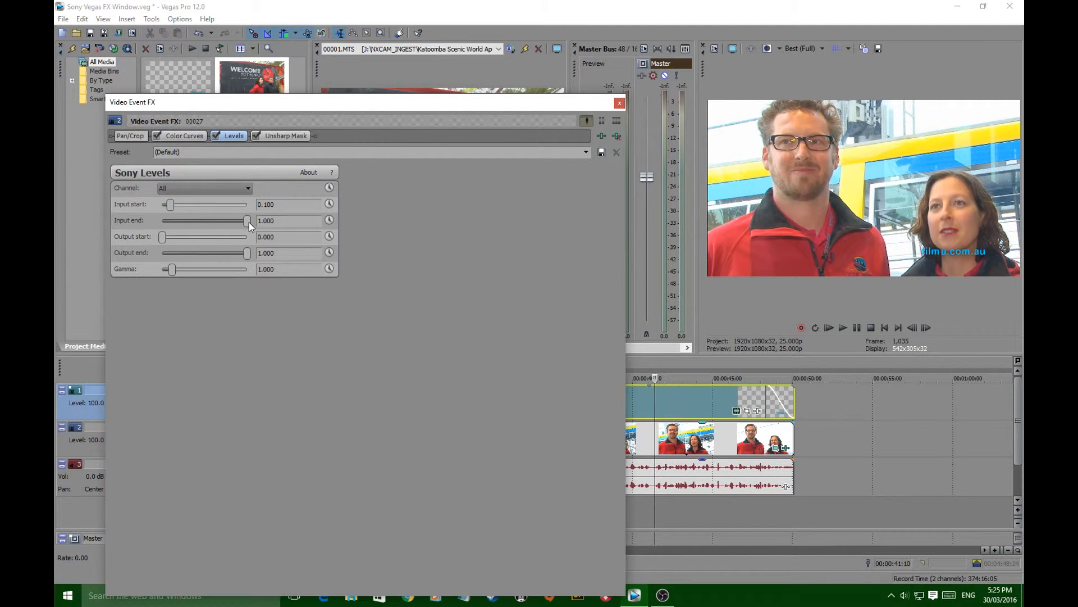
left_click_drag(247, 221, 239, 221)
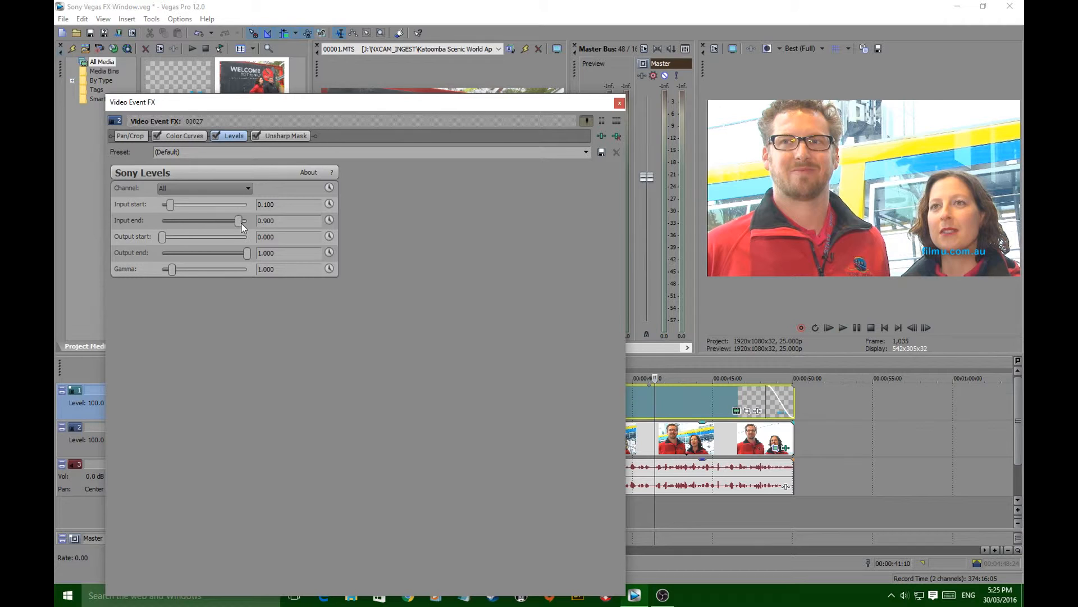
left_click_drag(240, 221, 241, 223)
Step: Apply the Light preset to the Unsharp Mask effect and close the event effects window
left_click(285, 139)
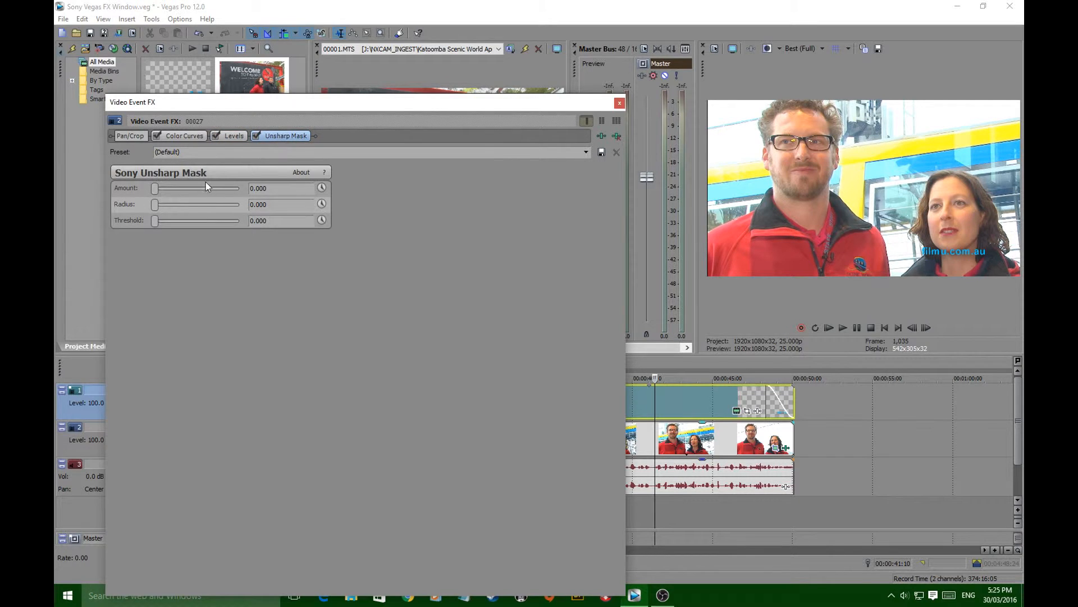
left_click(586, 153)
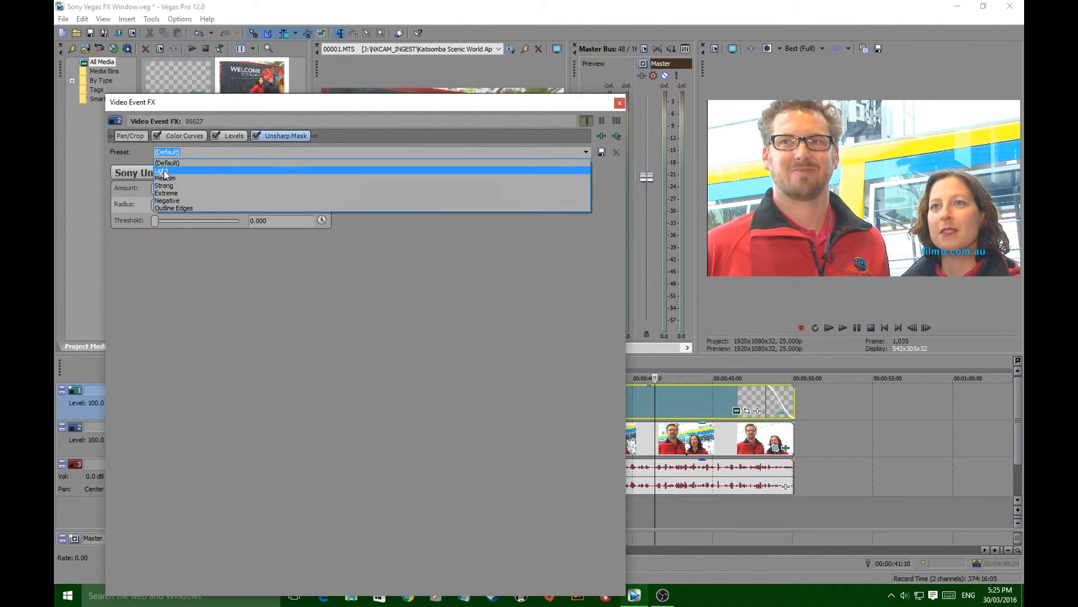
left_click(164, 171)
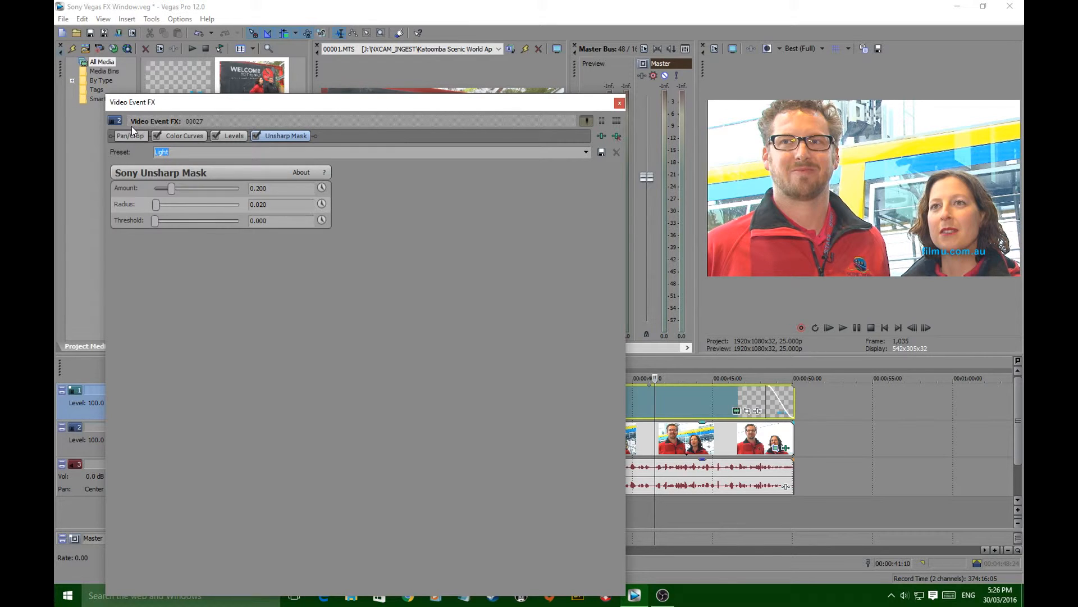
left_click(620, 103)
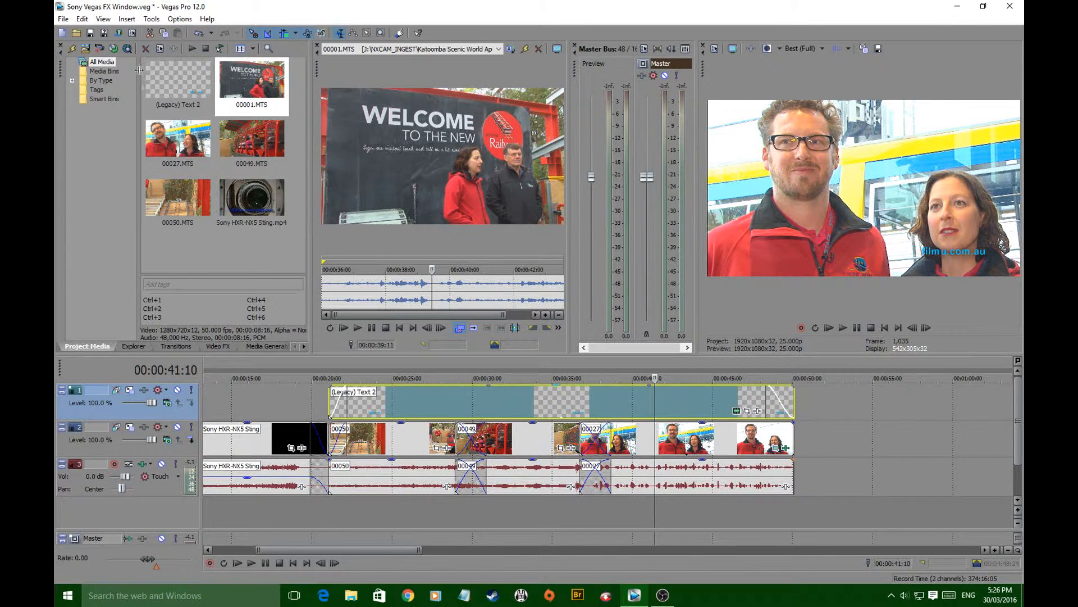
Step: Move the playhead to 00:00:42:03, show the Video Scopes vectorscope and place its window just below the video preview
left_click(650, 404)
mouse_move(650, 404)
left_mouse_down()
mouse_move(684, 404)
mouse_move(667, 402)
left_mouse_up()
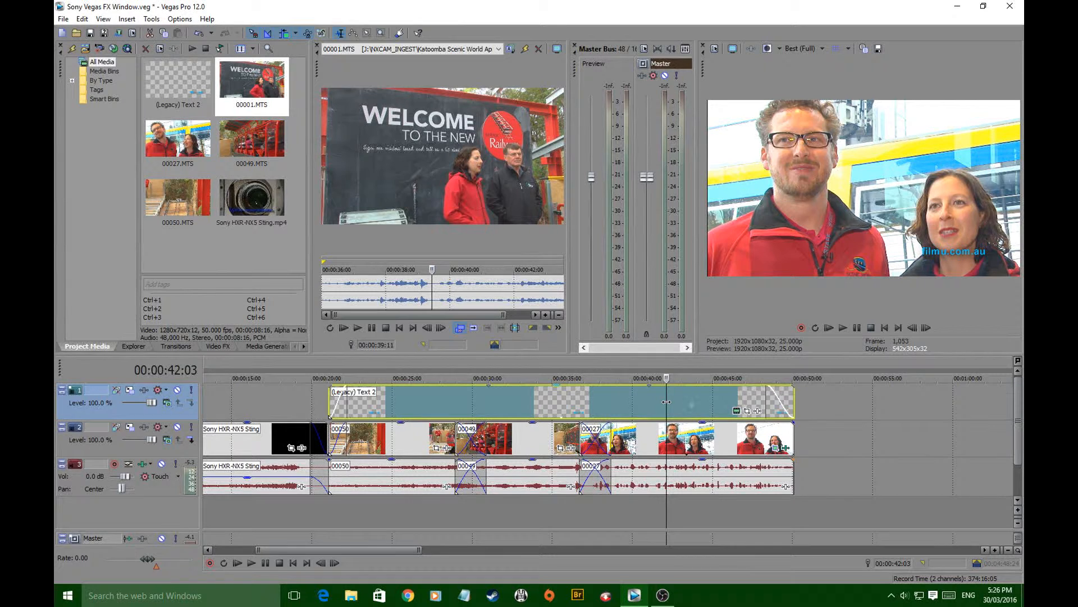
left_click(103, 19)
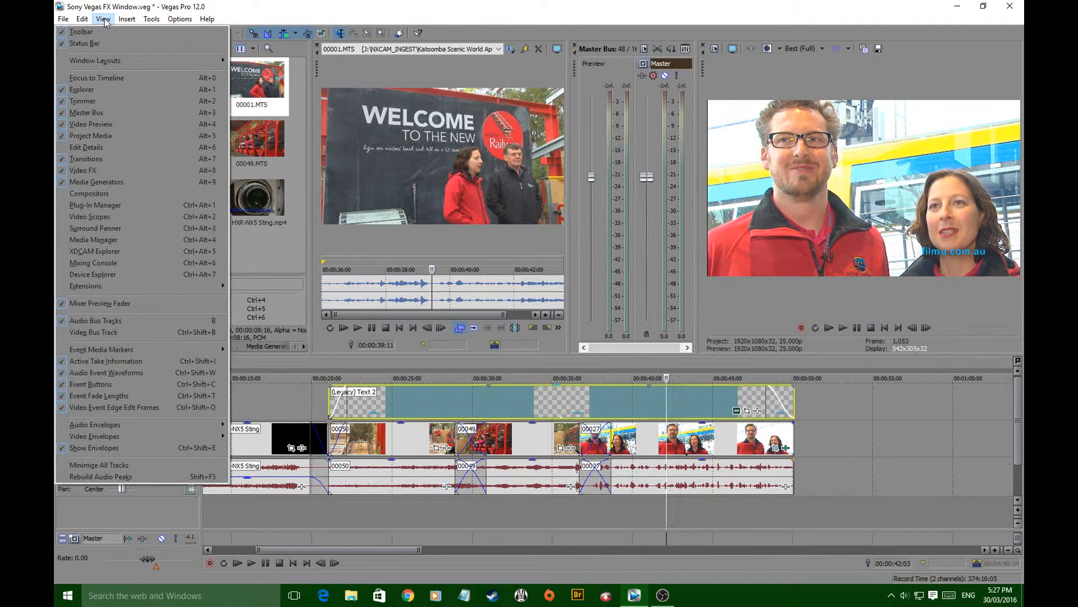
left_click(90, 217)
left_click_drag(873, 293, 884, 337)
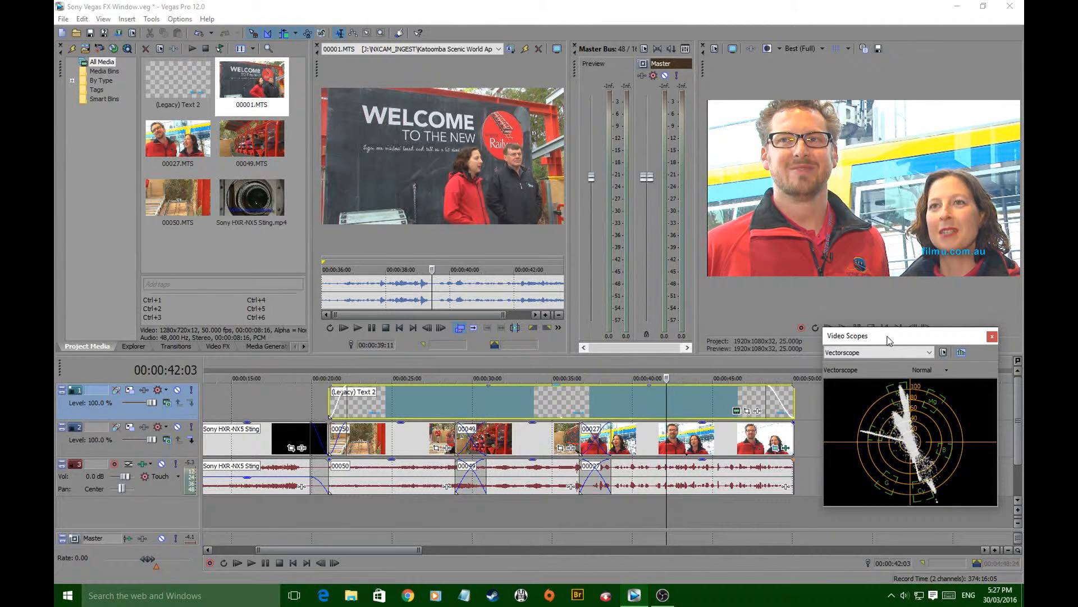
left_click_drag(888, 341, 895, 334)
left_click_drag(892, 325, 893, 324)
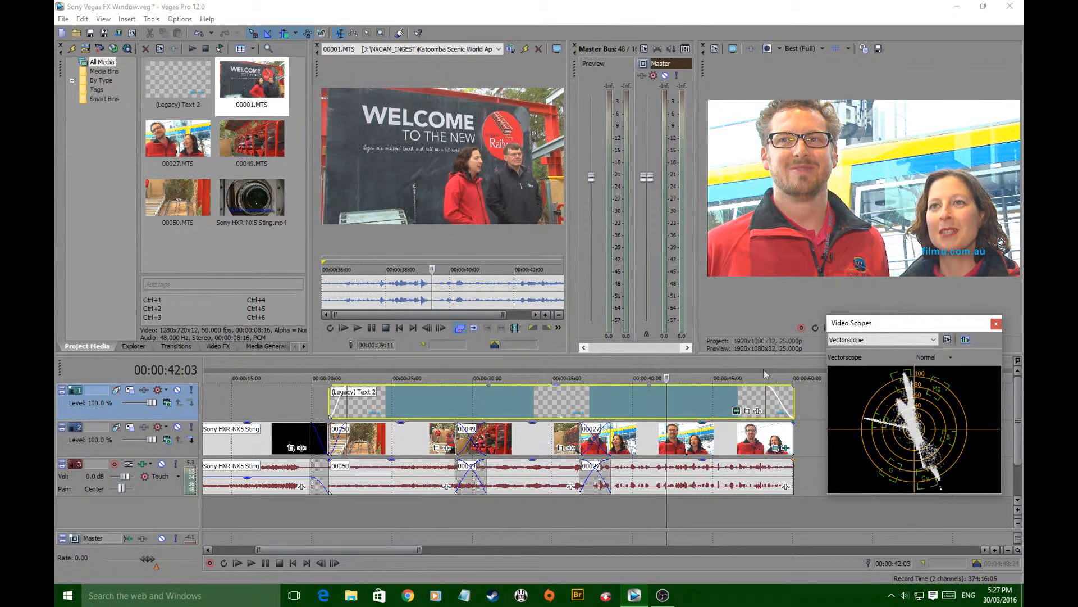
mouse_move(905, 376)
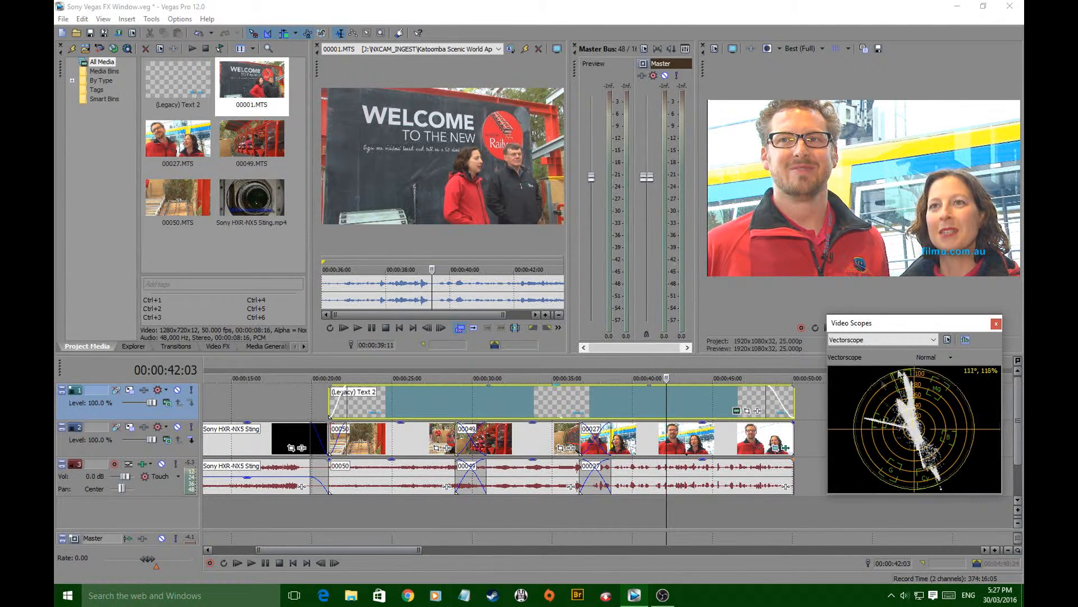
Step: Reopen event 00027's effects and strengthen the Levels effect with input start 0.156 and input end 0.796
left_click(785, 449)
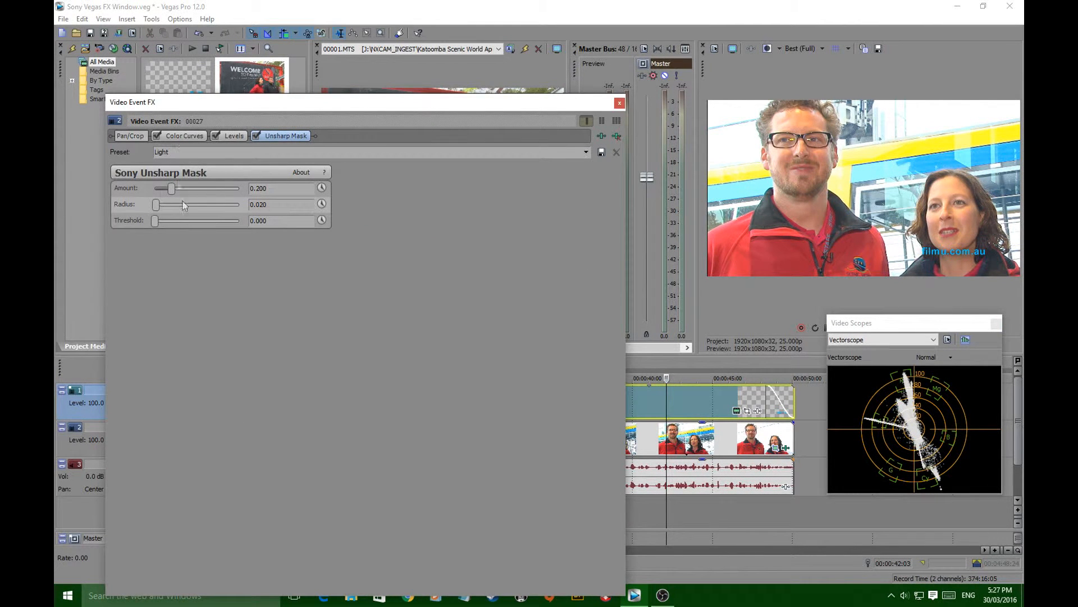
left_click(231, 136)
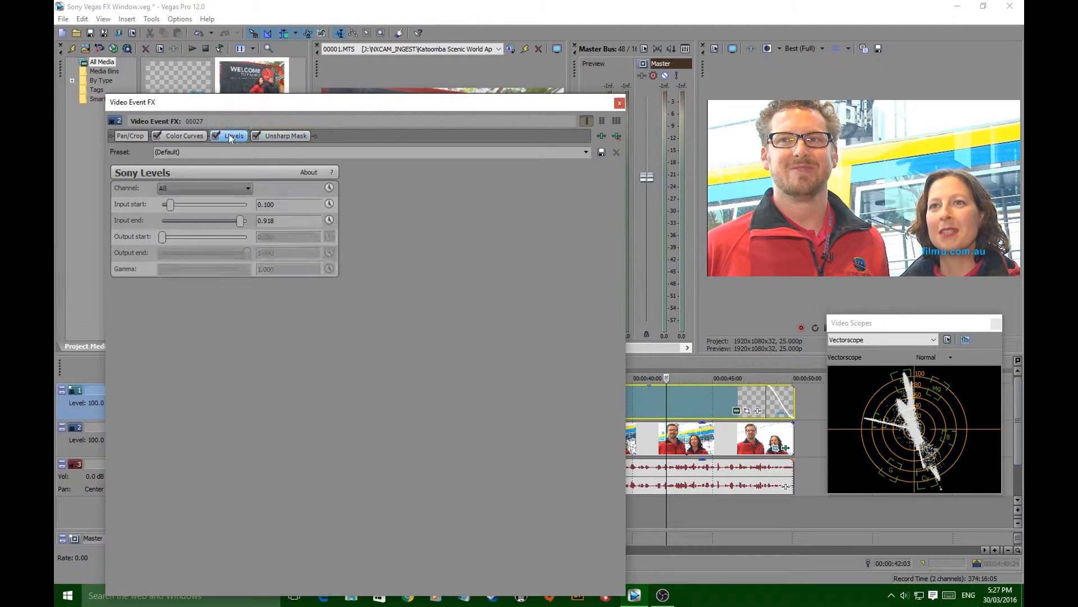
left_click_drag(170, 206, 176, 204)
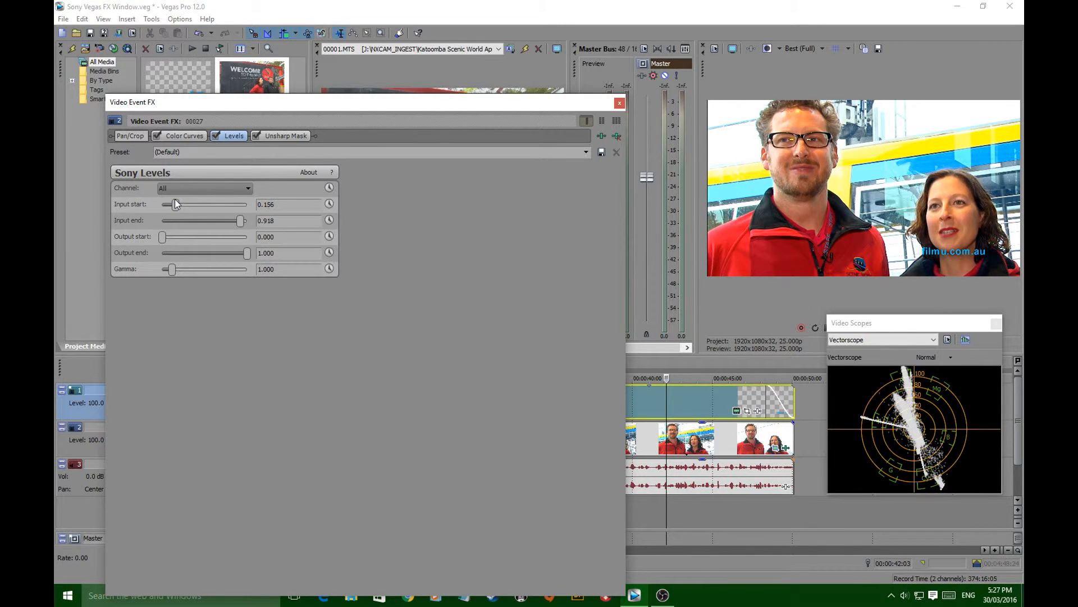
left_click_drag(242, 221, 231, 224)
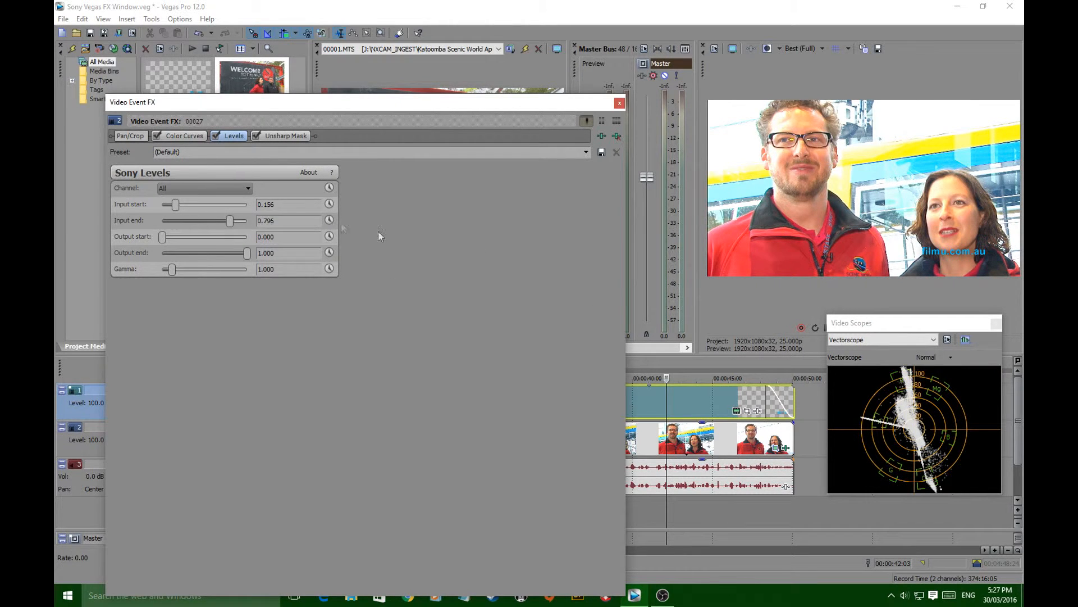
Step: Ease the Levels effect back to input start 0.102 and input end 0.912, and close the event effects window
left_click_drag(232, 223, 242, 224)
left_click_drag(173, 207, 172, 207)
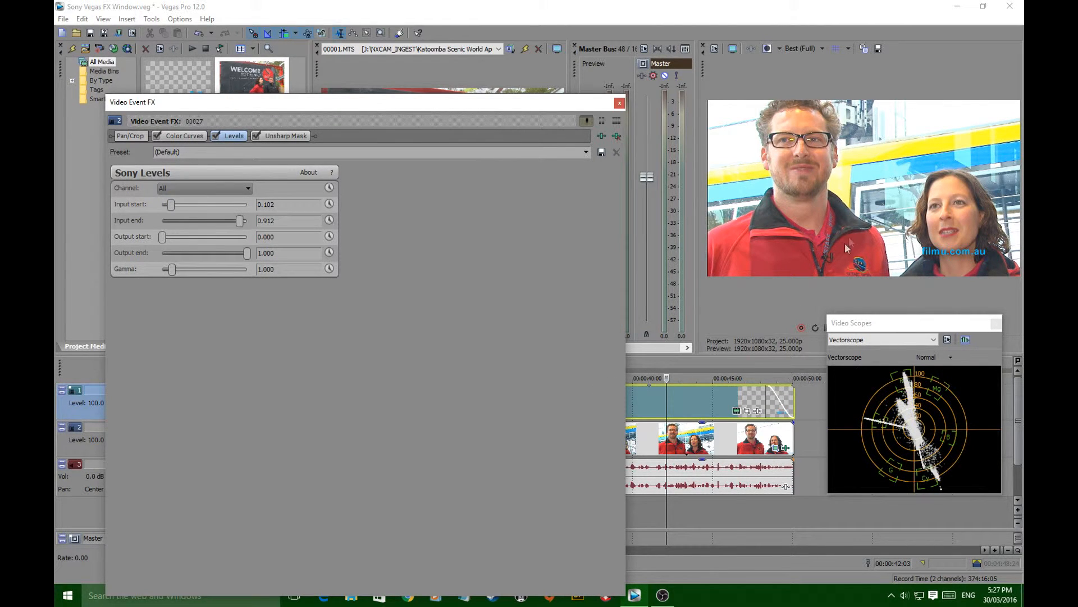
left_click(620, 103)
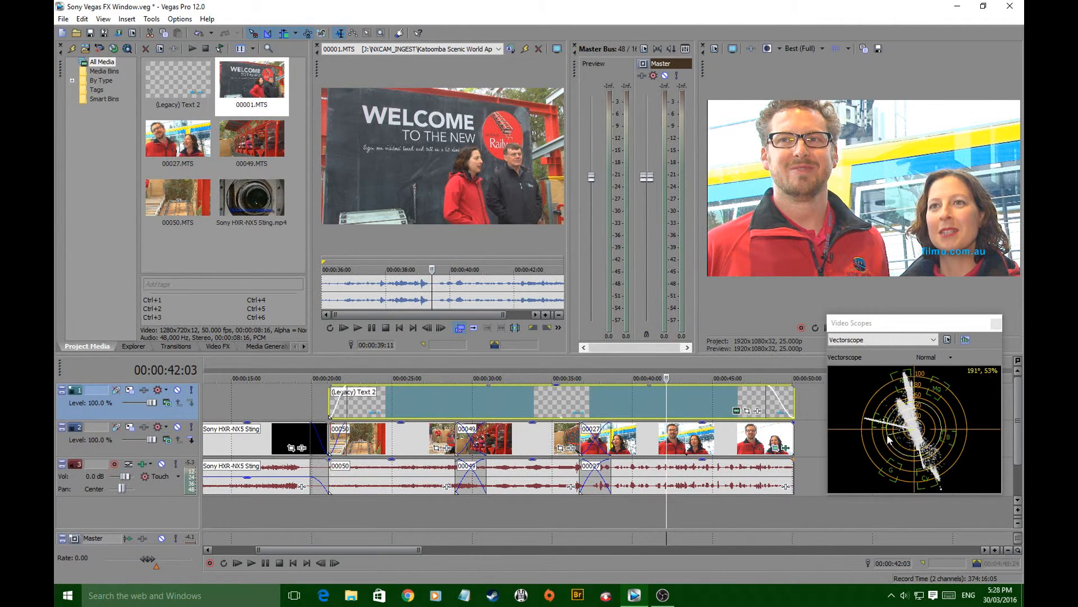
Step: Scrub through event 00027 to 00:00:47:19 to check the vectorscope and preview on other frames
left_click_drag(667, 392, 727, 393)
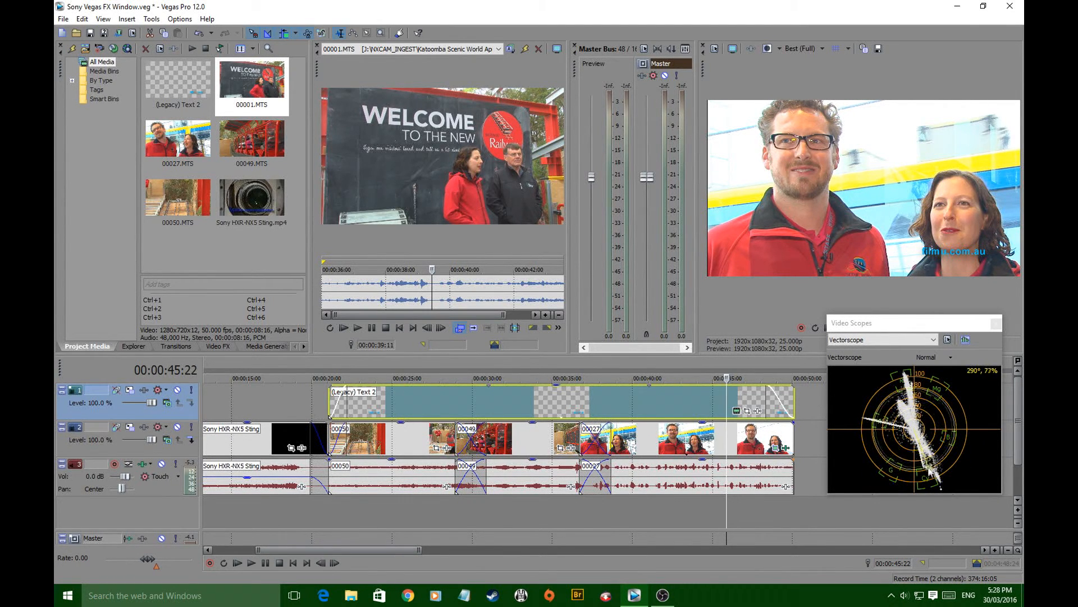
left_click_drag(728, 393, 757, 393)
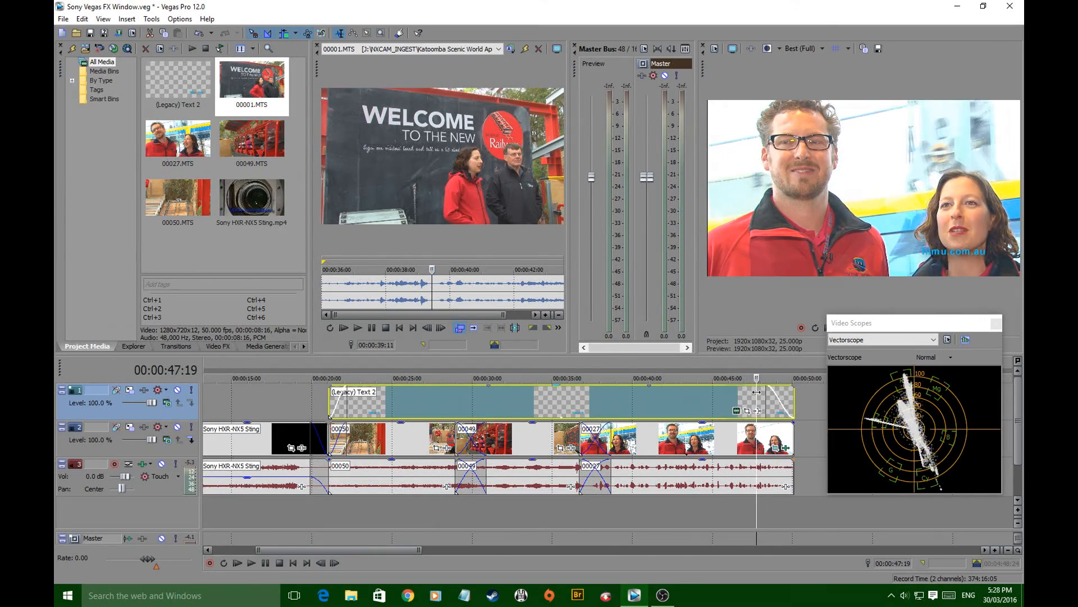